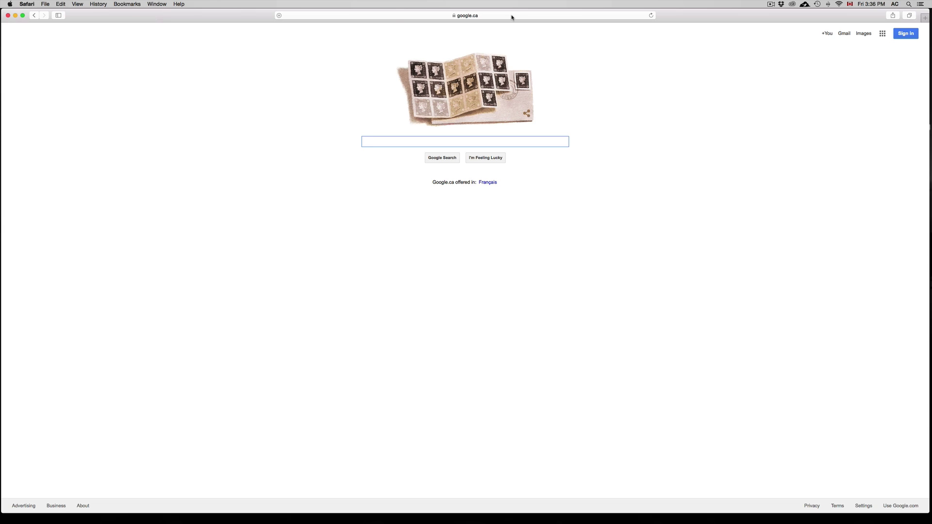
# Enter apple.com in Safari's address bar, fixing the typo, and load the site.
pyautogui.click(511, 16)
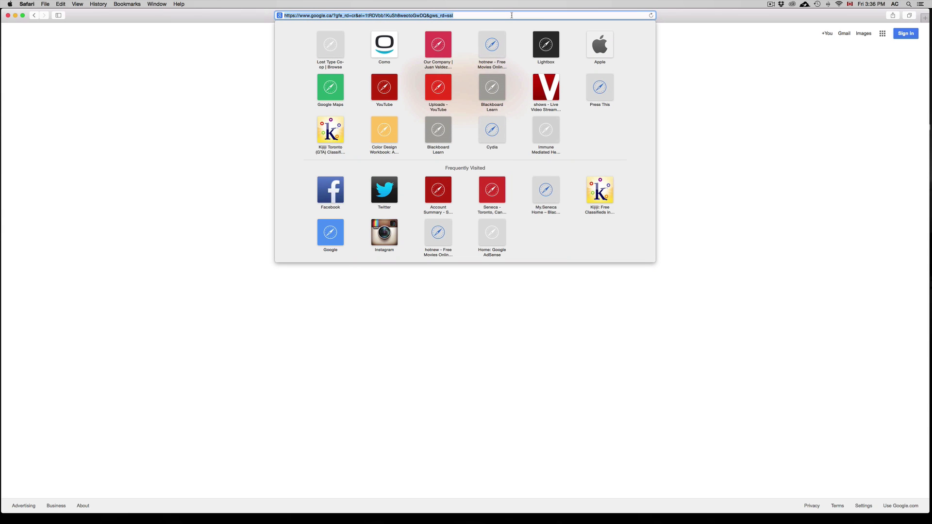
pyautogui.write('aaple')
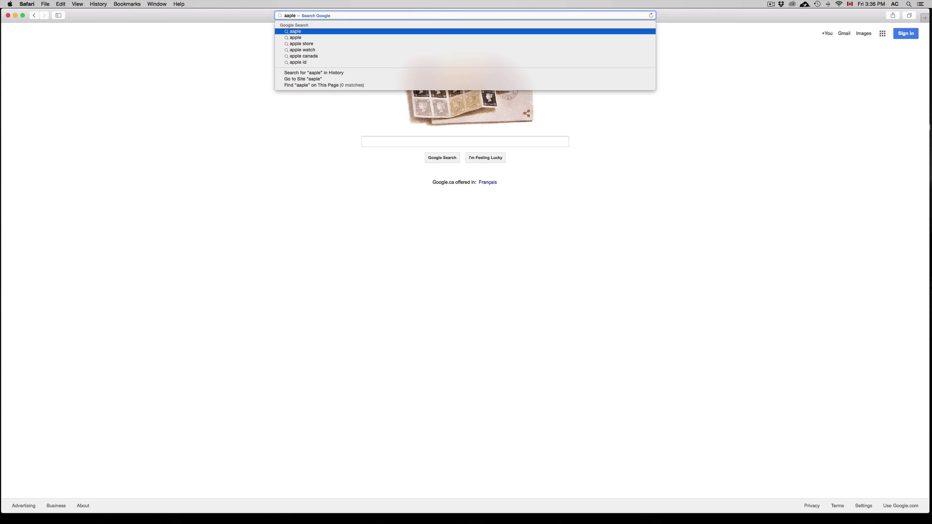
pyautogui.write('.com')
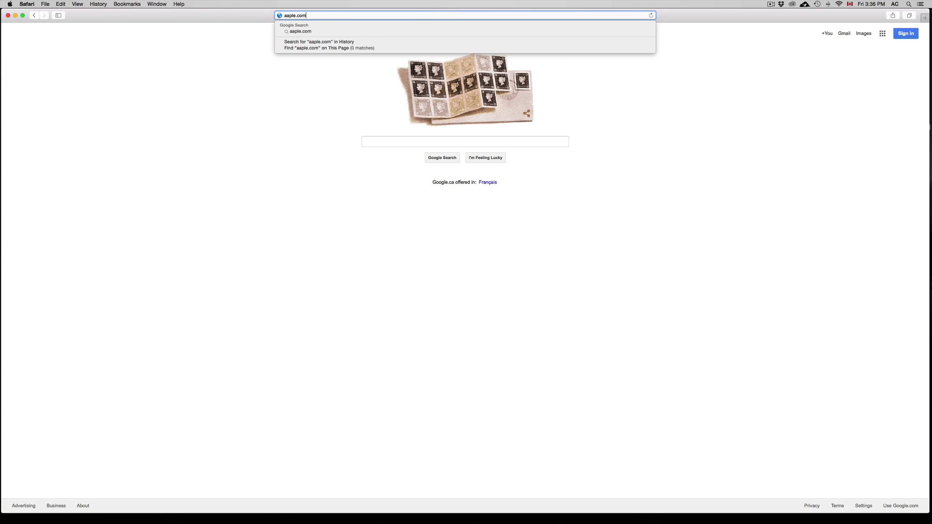
pyautogui.press('BackSpace')
pyautogui.press('BackSpace')
pyautogui.press('BackSpace')
pyautogui.press('BackSpace')
pyautogui.press('BackSpace')
pyautogui.press('BackSpace')
pyautogui.press('BackSpace')
pyautogui.write('ppl')
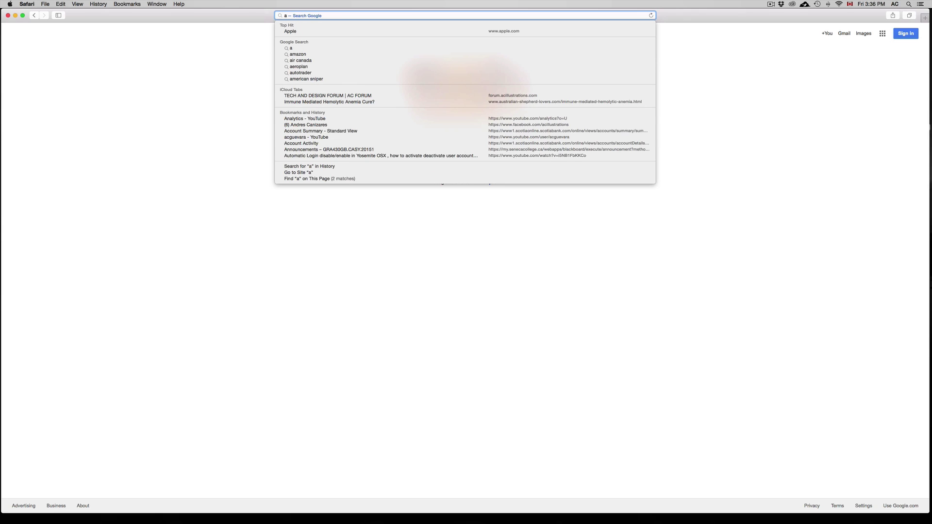
pyautogui.write('e.com')
pyautogui.press('Return')
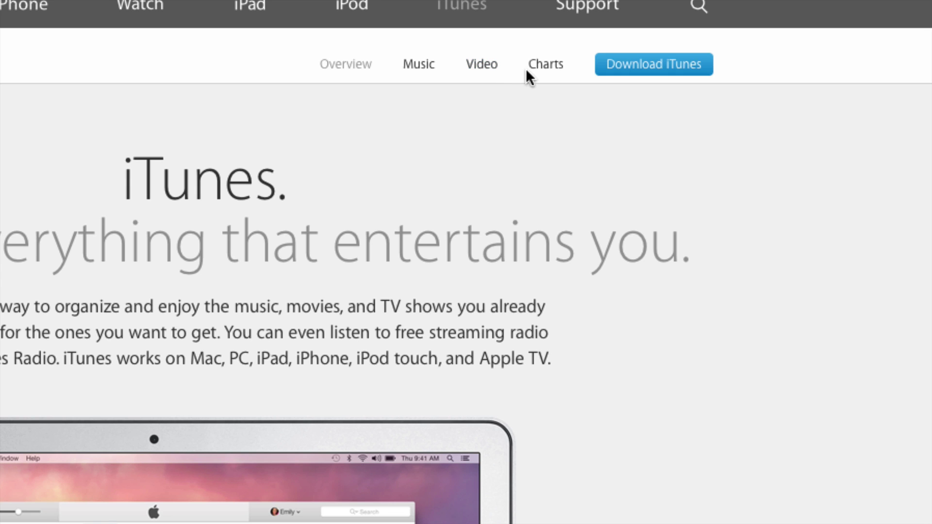
# Open the Download iTunes page, leave update e-mails unchecked, and set the location to Other.
pyautogui.click(646, 68)
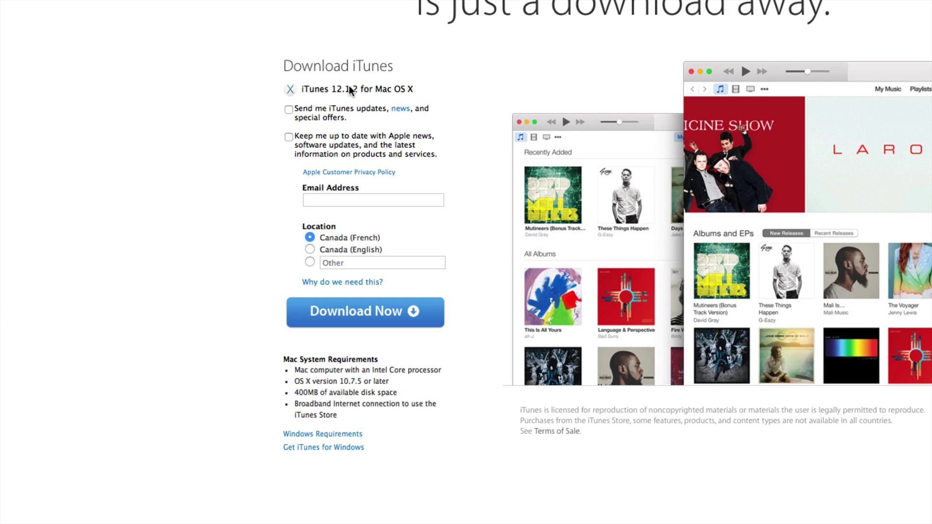
pyautogui.scroll(-1, 411, 89)
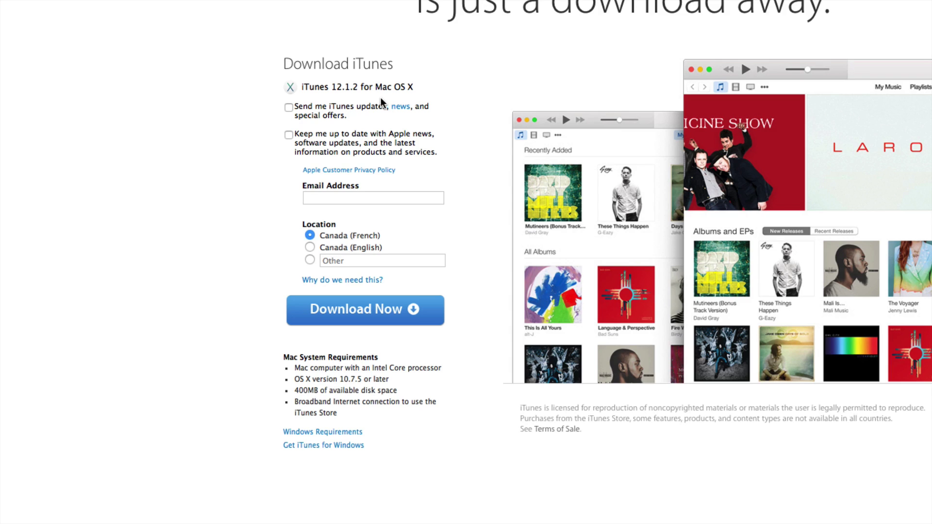
pyautogui.click(290, 112)
pyautogui.click(340, 198)
pyautogui.click(288, 107)
pyautogui.click(327, 203)
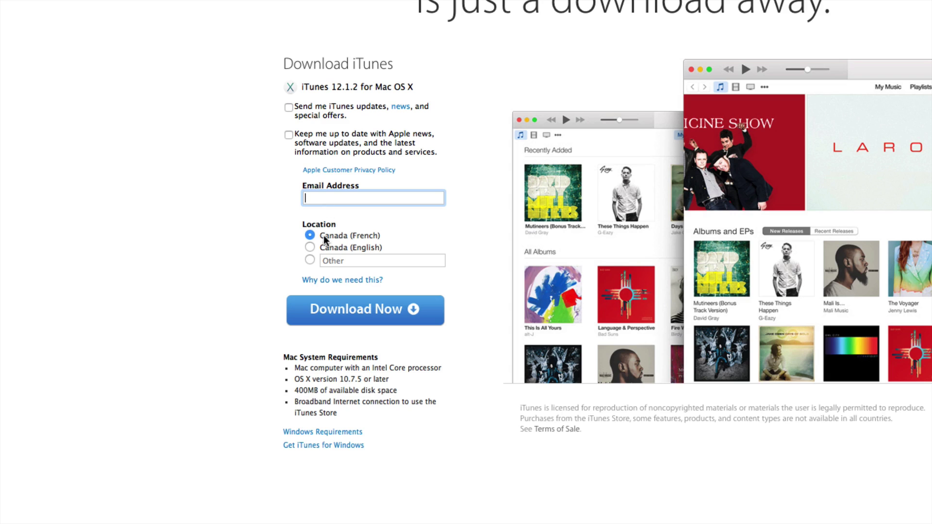
pyautogui.click(310, 247)
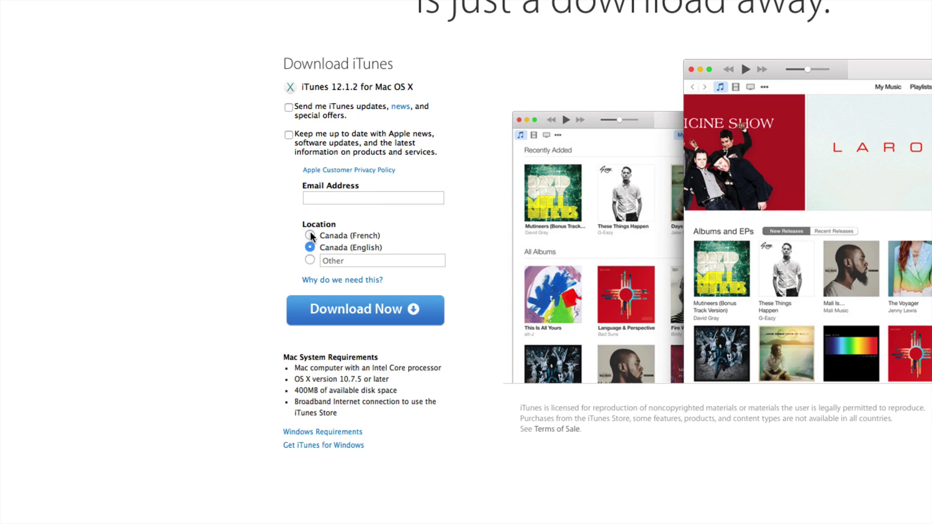
pyautogui.click(310, 261)
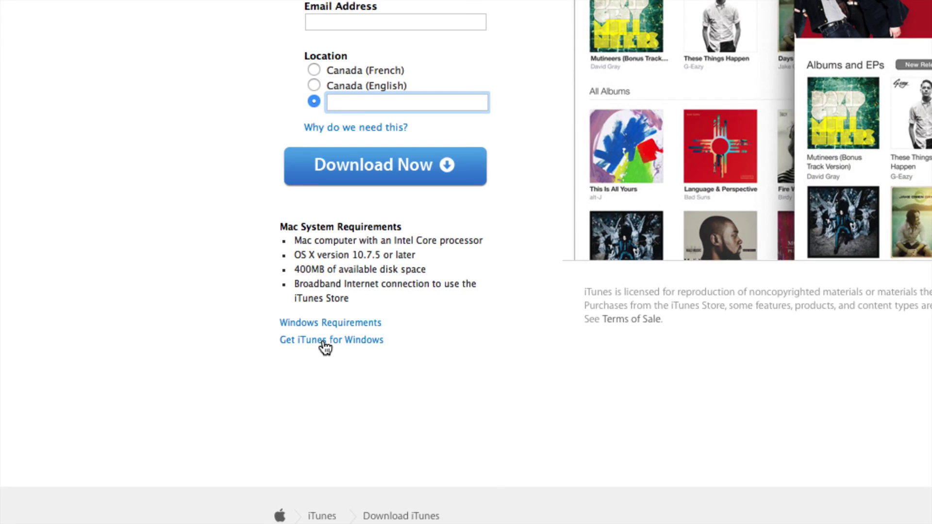
# Switch to iTunes for Windows and fill in the e-mail address field.
pyautogui.click(334, 345)
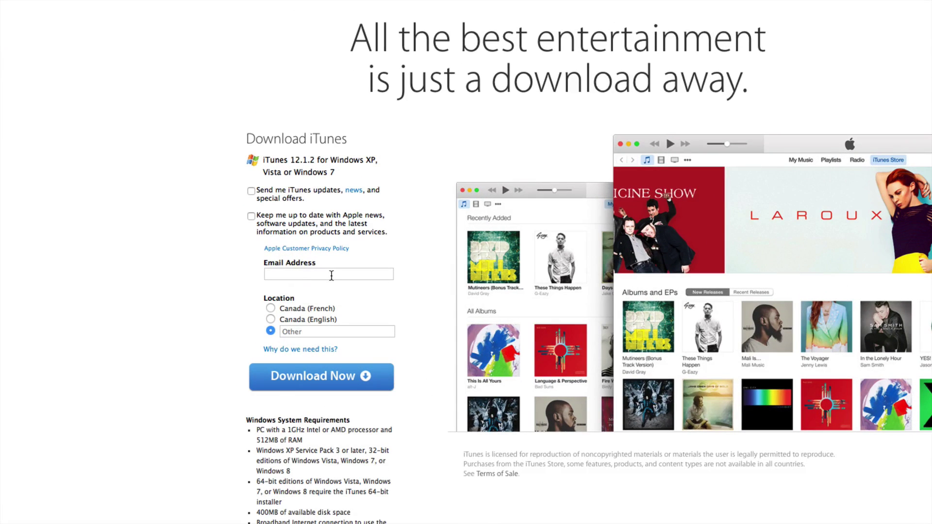
pyautogui.click(336, 244)
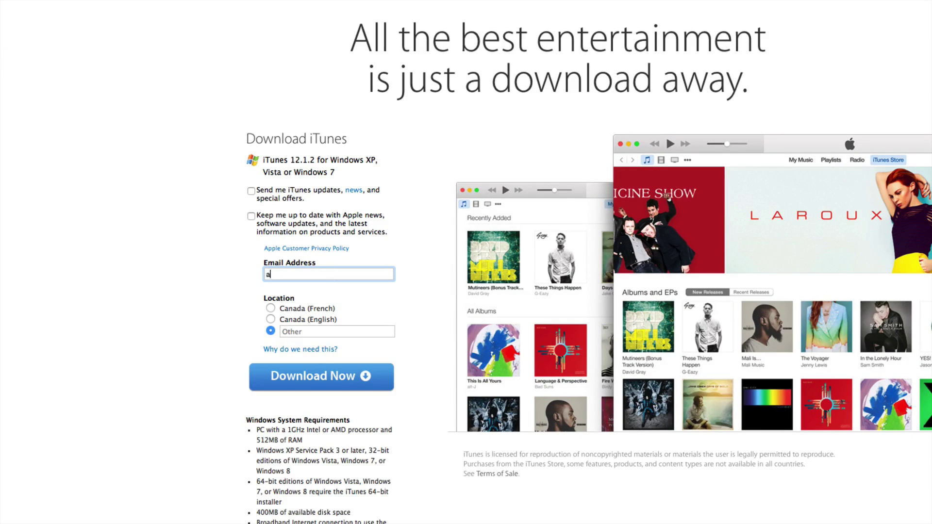
# Set the location to Other with 'USA' and start the Windows download.
pyautogui.click(270, 319)
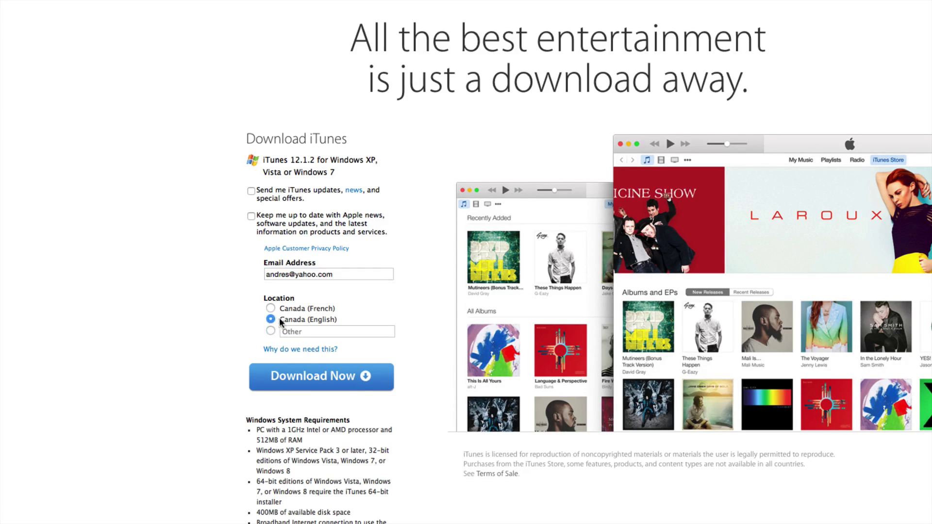
pyautogui.click(270, 330)
pyautogui.click(308, 333)
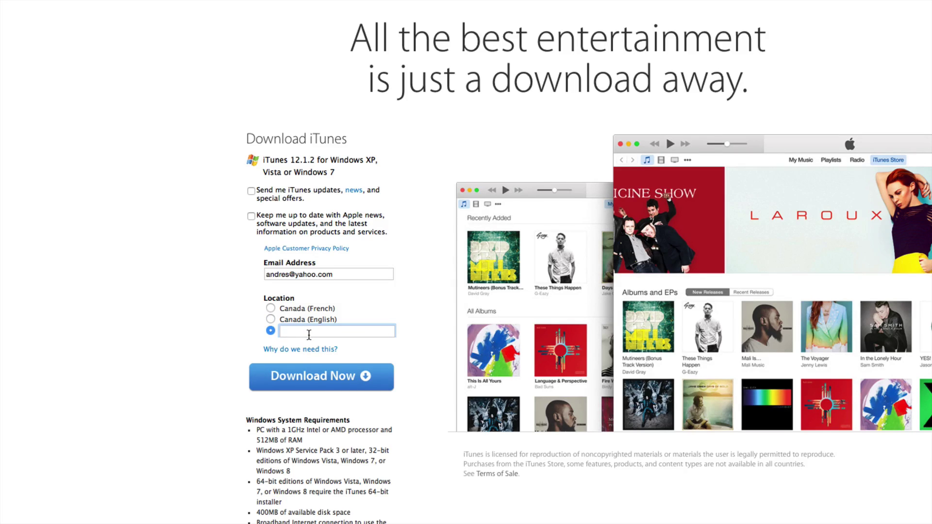
pyautogui.write('USA')
pyautogui.click(358, 382)
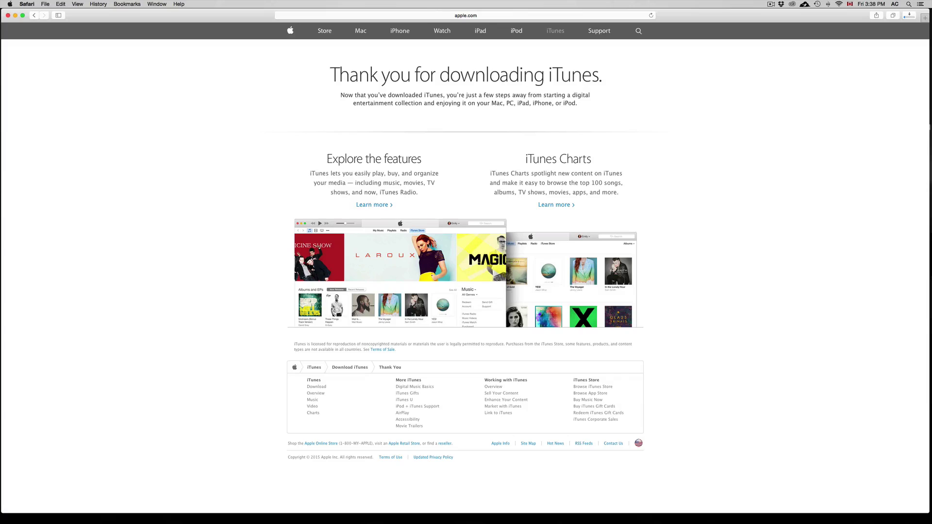
# Show Safari's downloads list to check iTunesSetup.exe progress.
pyautogui.click(908, 16)
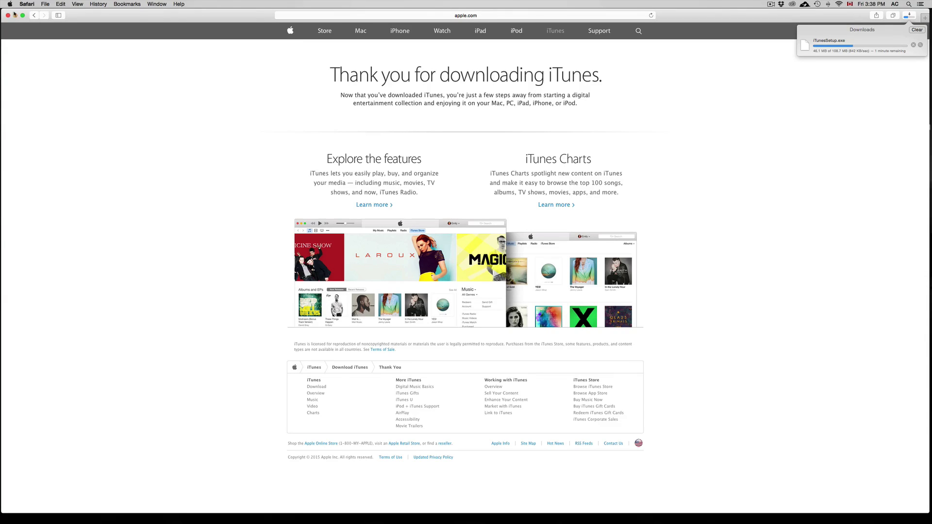
# Return to the Mac download page, download iTunes12.1.2.dmg, and view both downloads in progress.
pyautogui.click(33, 16)
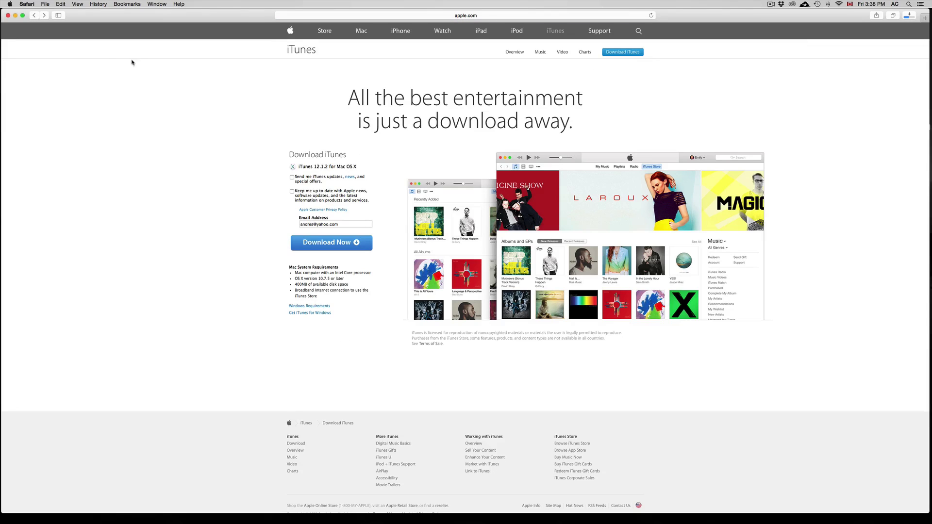
pyautogui.click(34, 16)
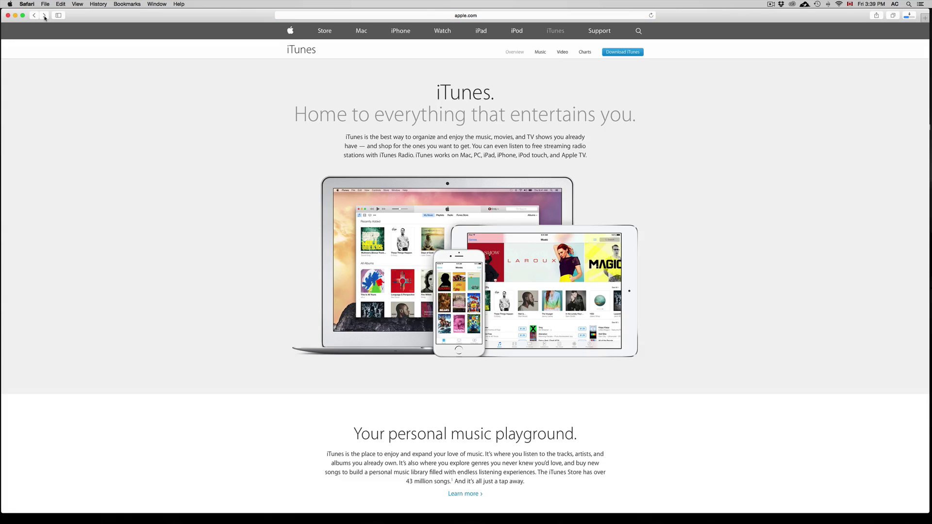
pyautogui.click(44, 15)
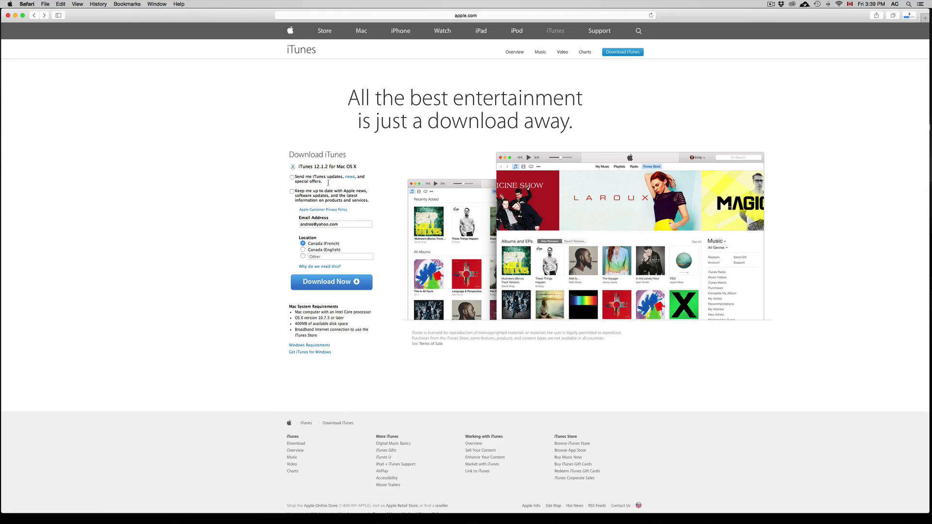
pyautogui.click(343, 224)
pyautogui.click(348, 280)
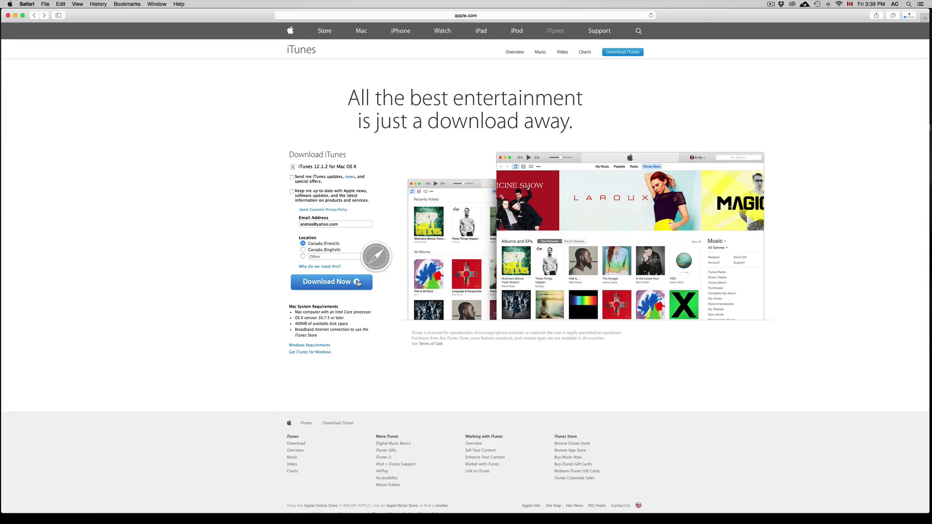
pyautogui.click(911, 17)
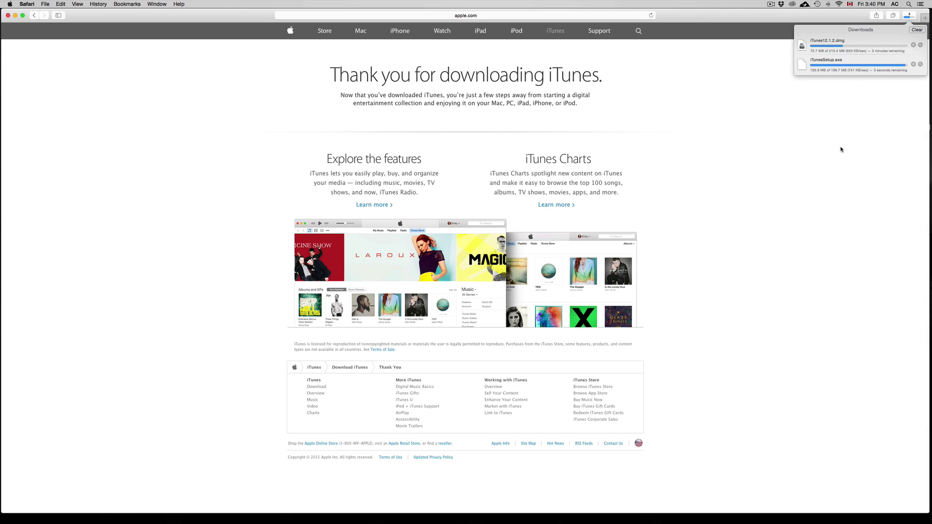
pyautogui.moveTo(566, 523)
pyautogui.click(534, 509)
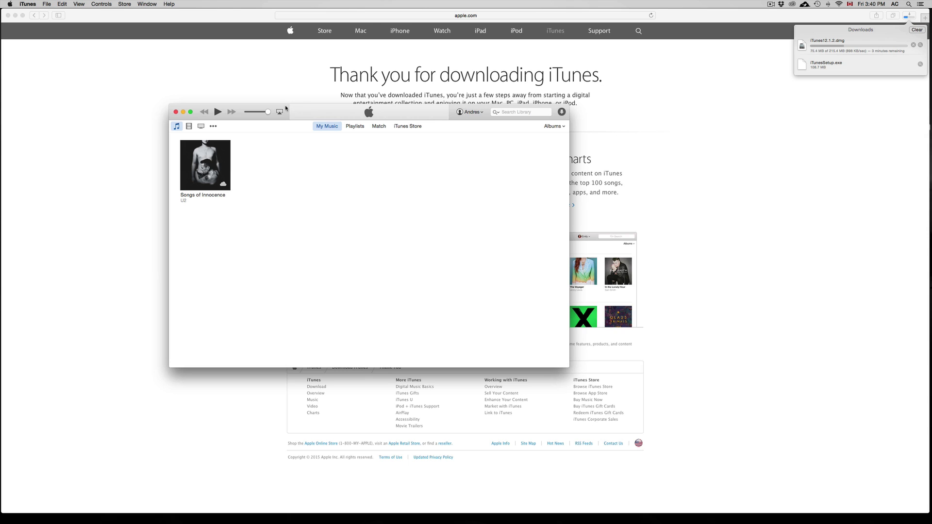
pyautogui.moveTo(262, 106); pyautogui.dragTo(357, 93)
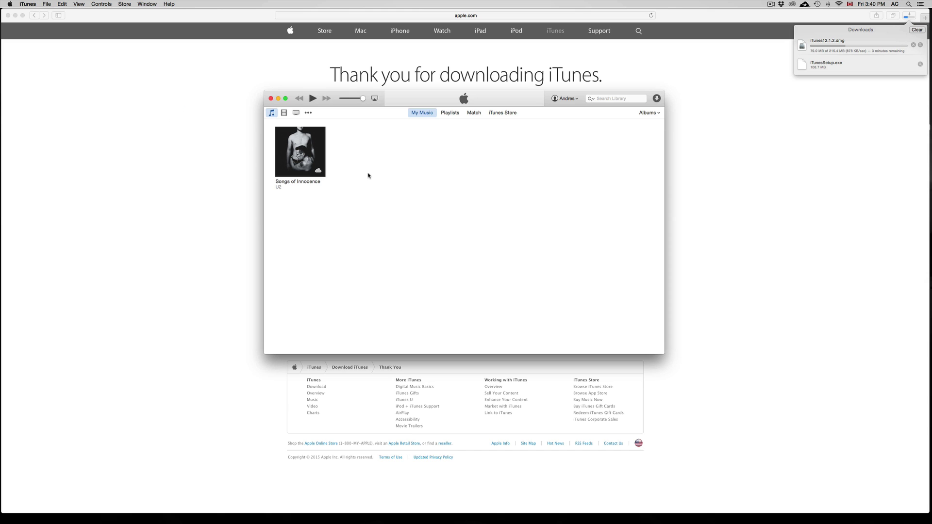
pyautogui.click(31, 4)
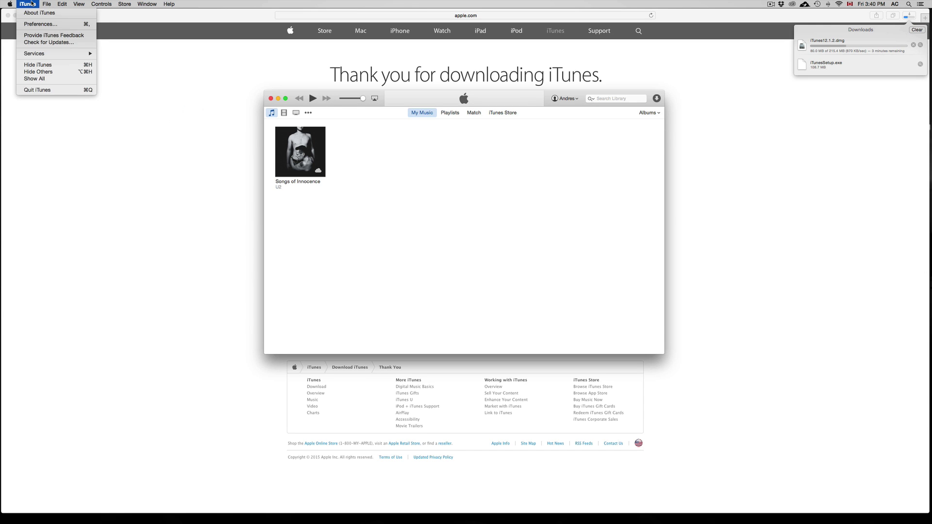
pyautogui.click(625, 185)
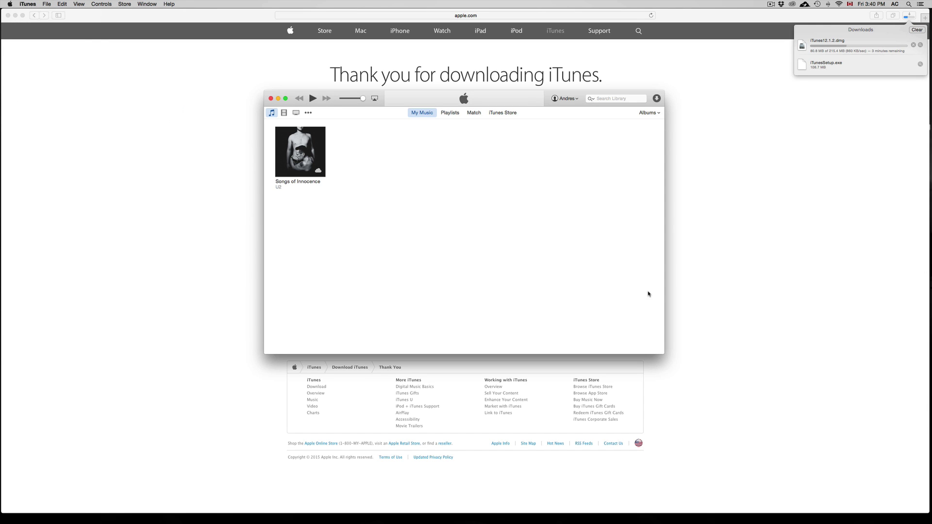
pyautogui.moveTo(668, 358); pyautogui.dragTo(821, 463)
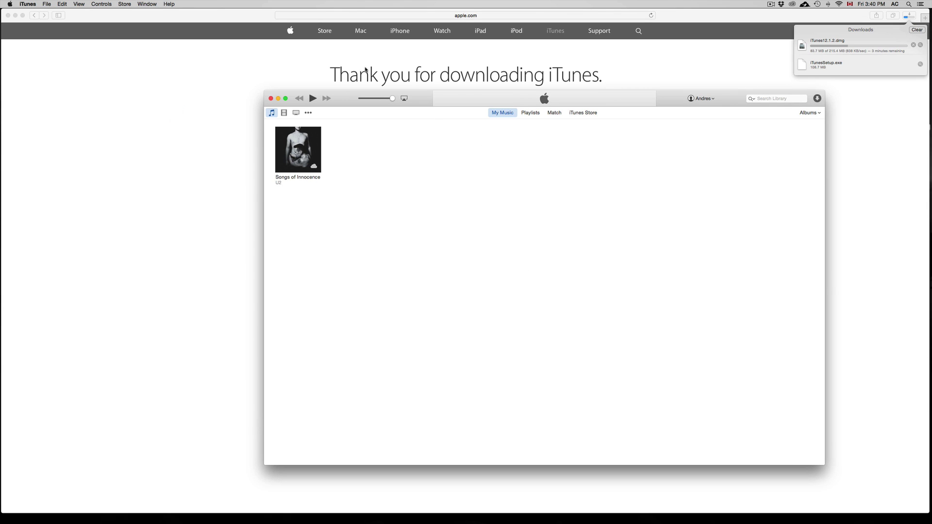
pyautogui.moveTo(341, 97); pyautogui.dragTo(348, 107)
pyautogui.press('super+q')
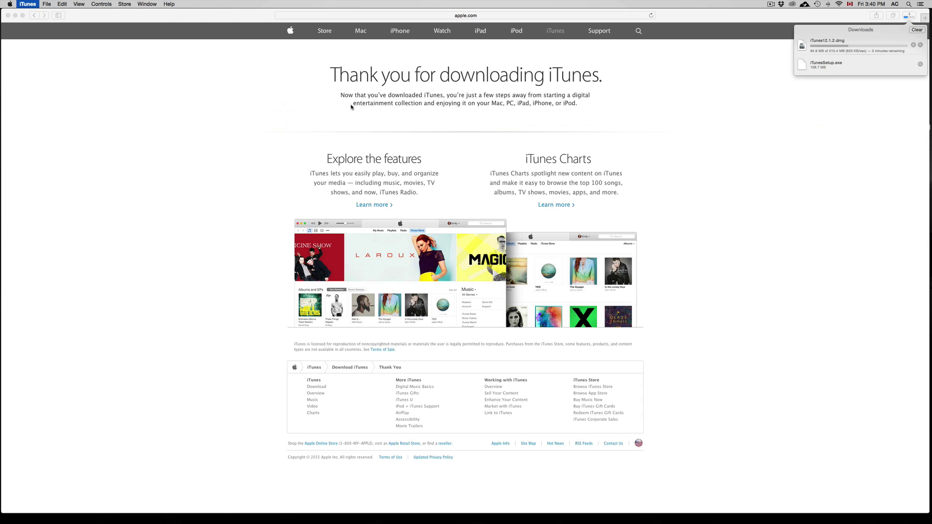